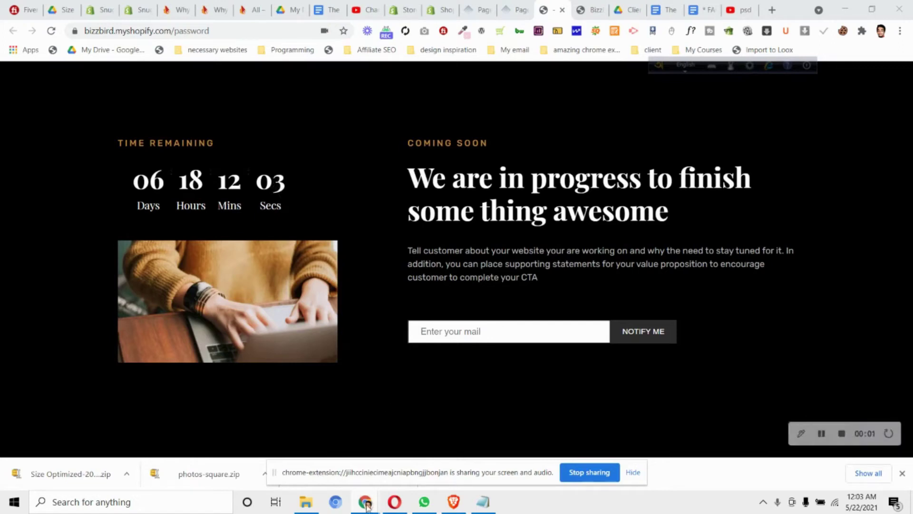
Step: Switch to the incognito window showing Bizzbird's default password-protected storefront page
mouse_move(365, 502)
left_click(414, 462)
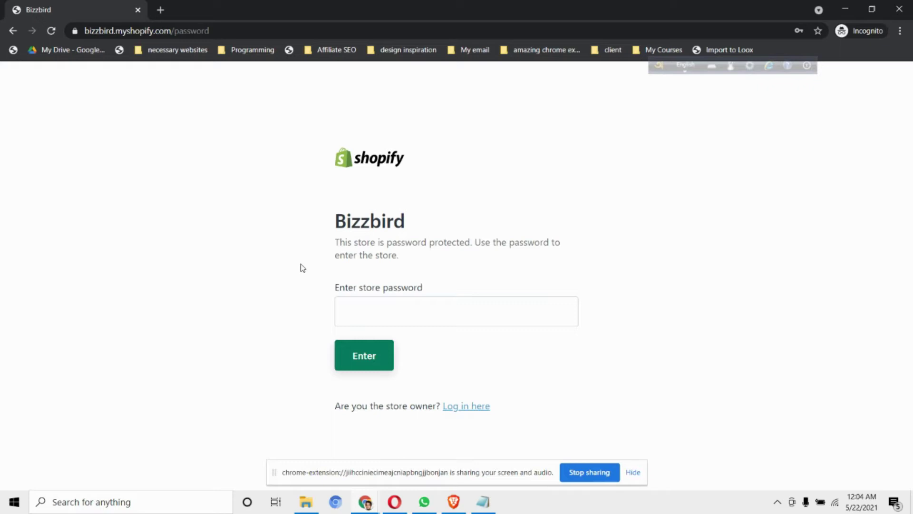
Step: Minimize the incognito password-page window to reveal the dark Coming Soon countdown page
left_click(845, 9)
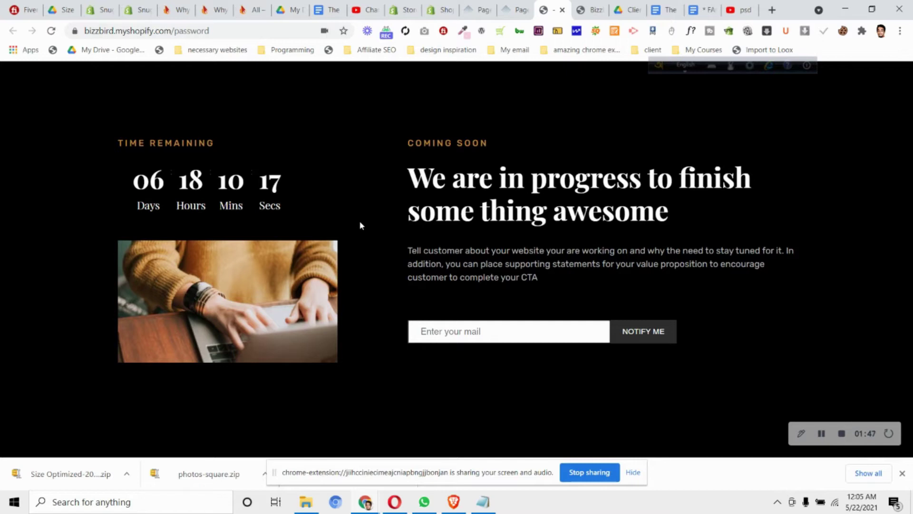
Step: Bring the Bizzbird store's Chrome window to the front
left_click(841, 433)
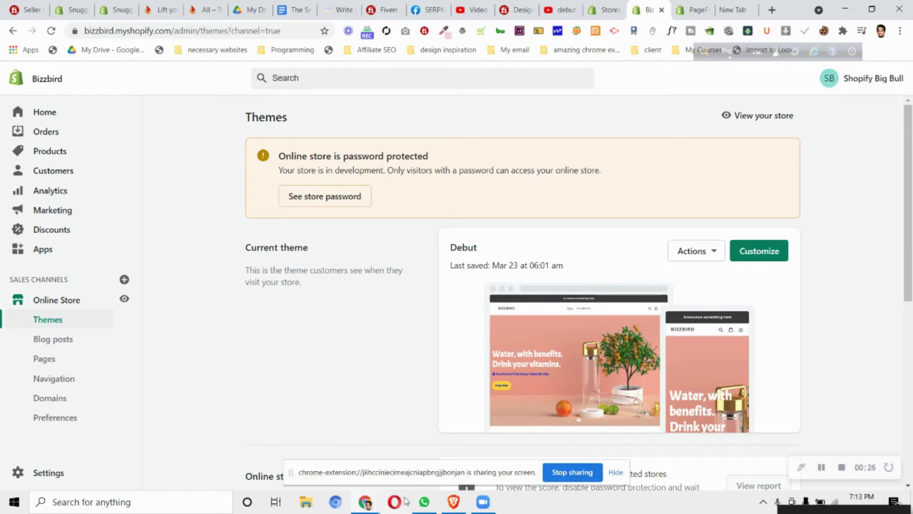
mouse_move(366, 502)
left_click(404, 458)
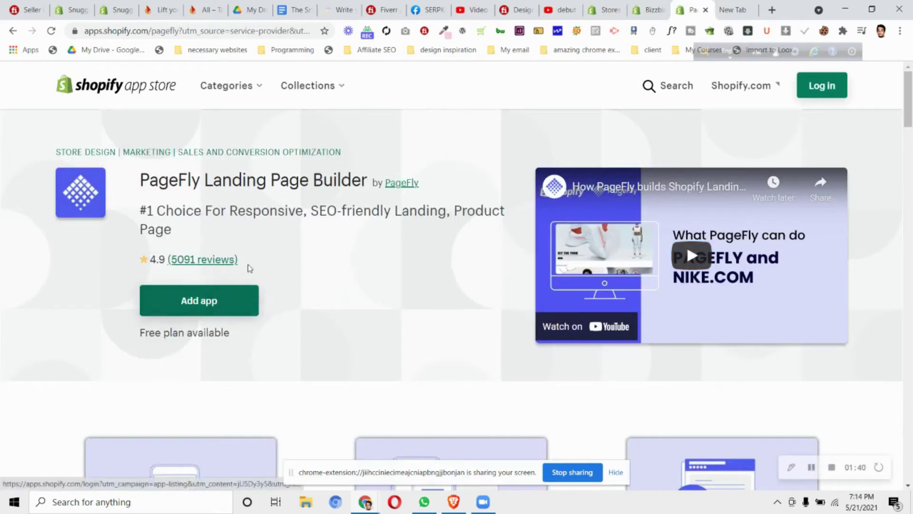
Step: Switch to the Bizzbird admin tab and open the installed Apps list
left_click(661, 5)
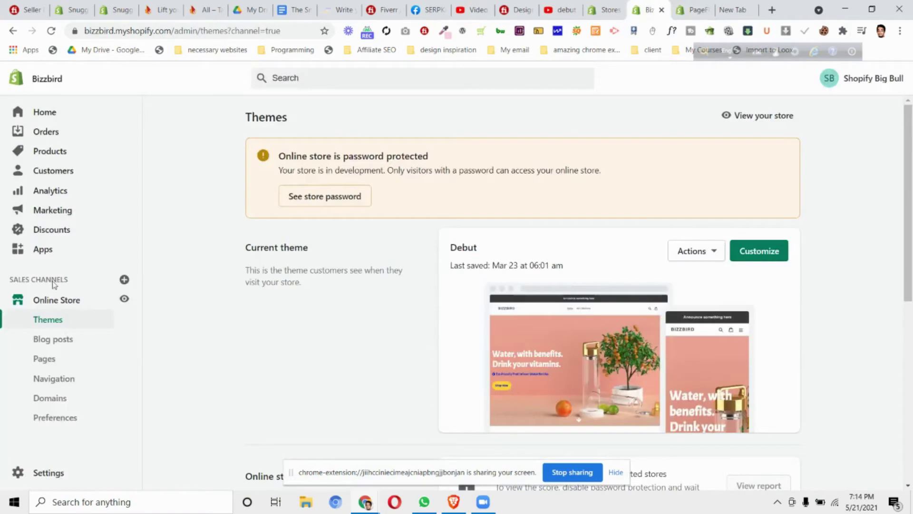
left_click(50, 249)
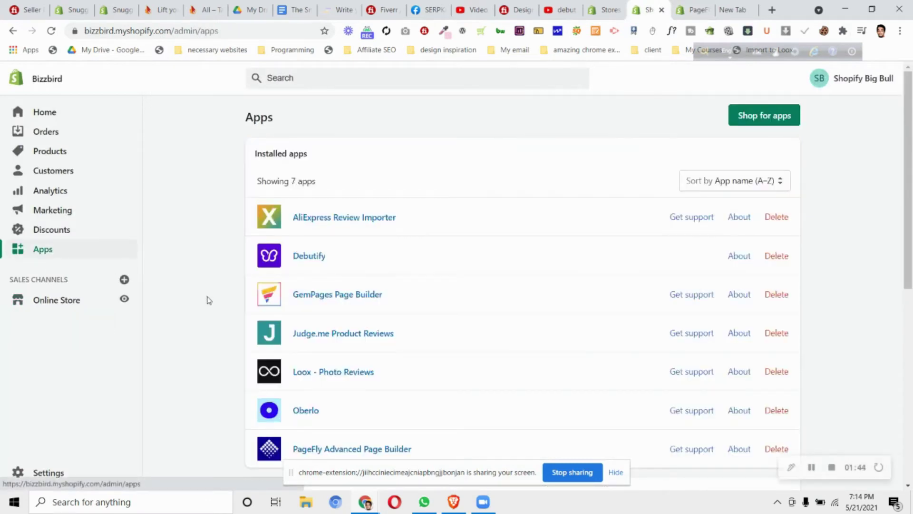
scroll(212, 292, "down", 3)
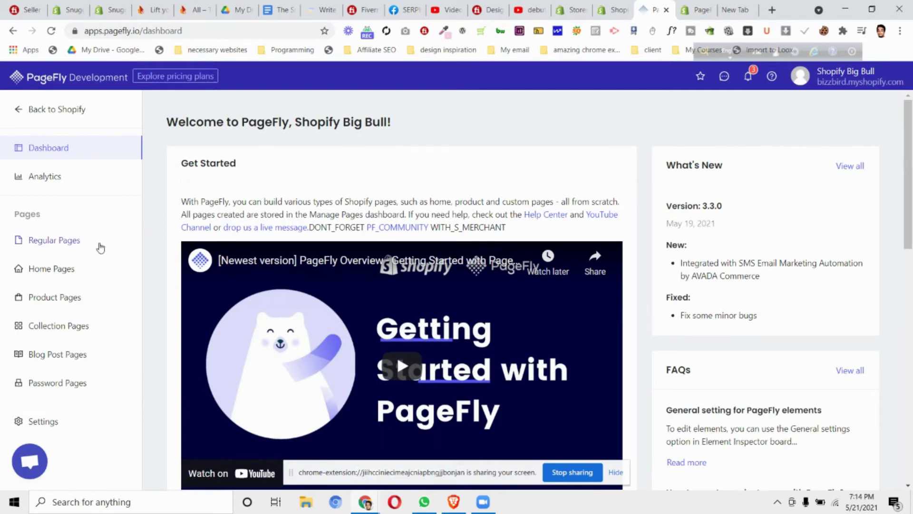
Step: In Password Pages, start creating a new page from templates
left_click(59, 387)
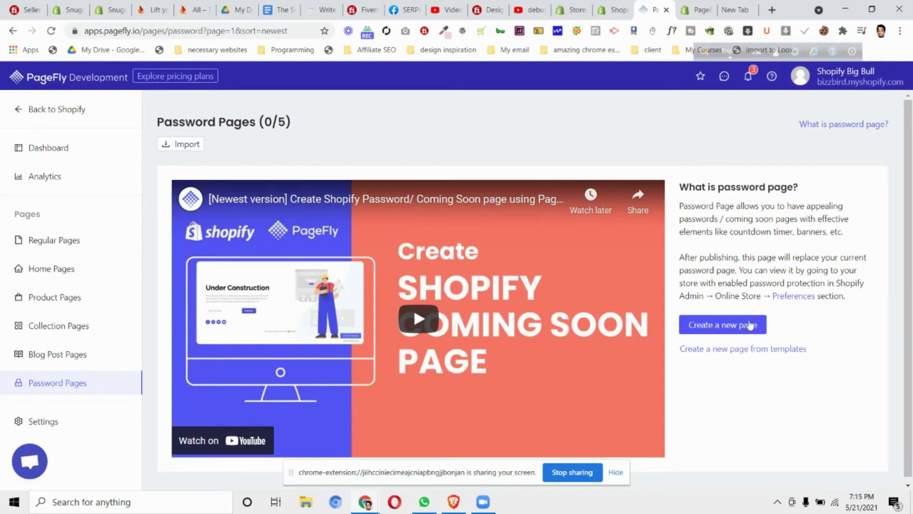
left_click(757, 352)
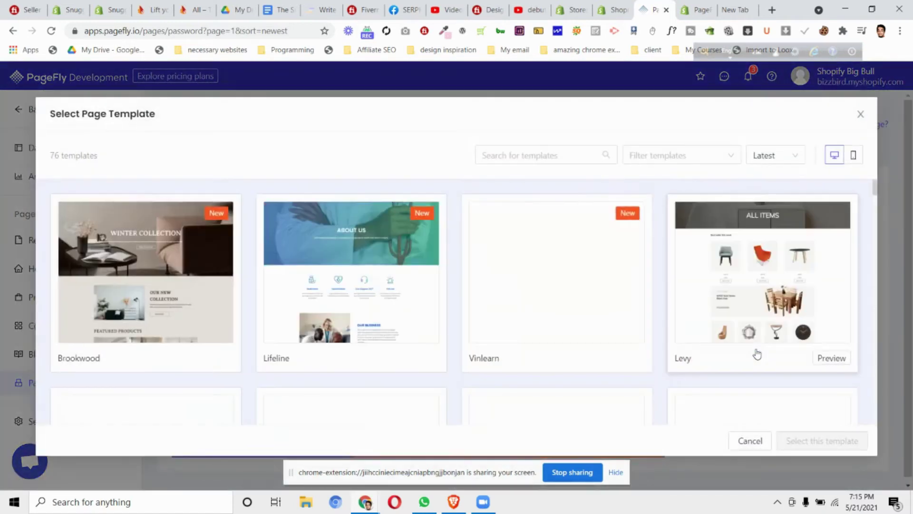
left_click(579, 157)
left_click(634, 155)
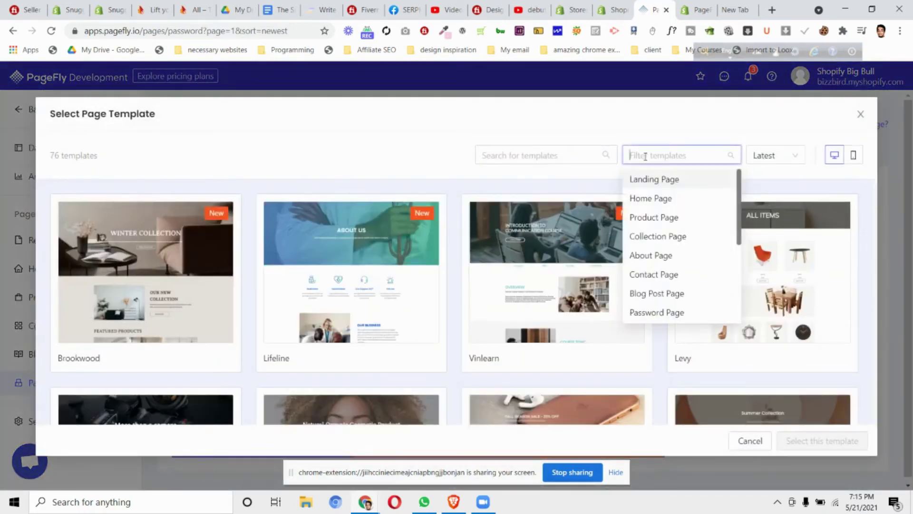
Step: Filter the templates to Password Page and choose the Ortus design
scroll(683, 256, "down", 1)
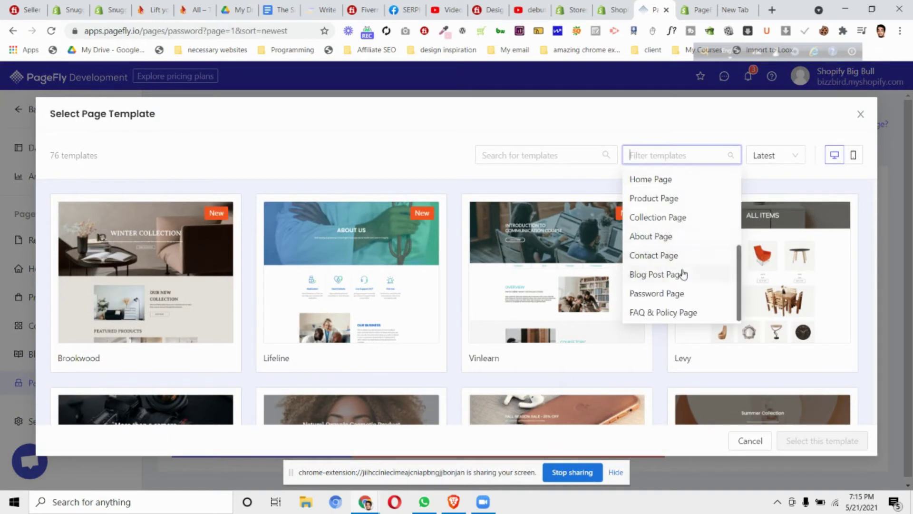
left_click(669, 154)
left_click(669, 154)
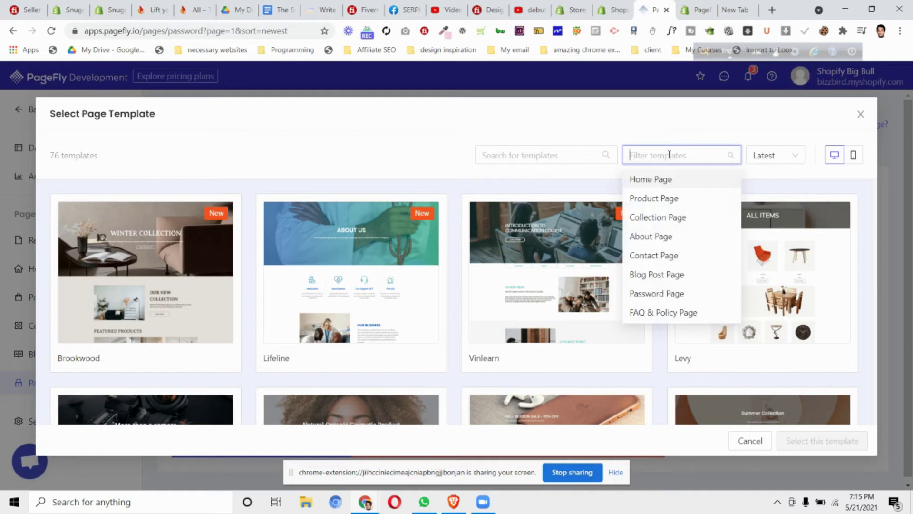
left_click(670, 297)
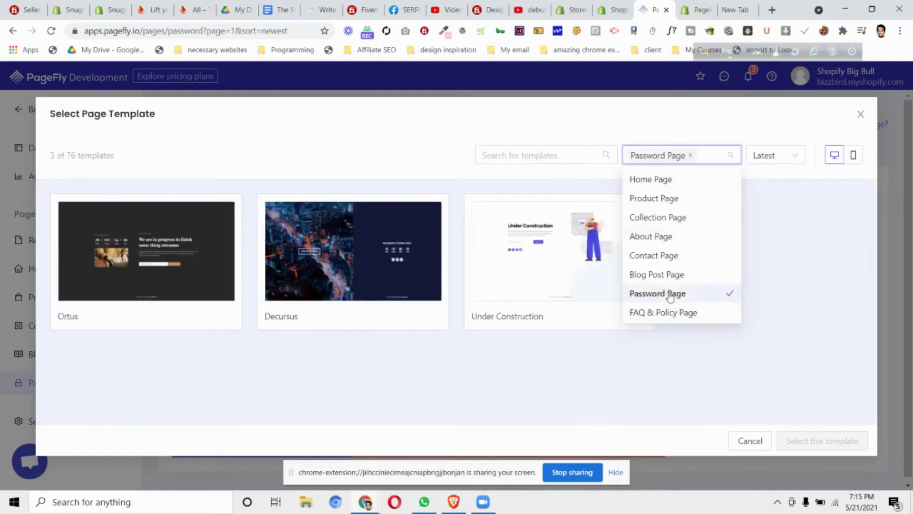
left_click(476, 404)
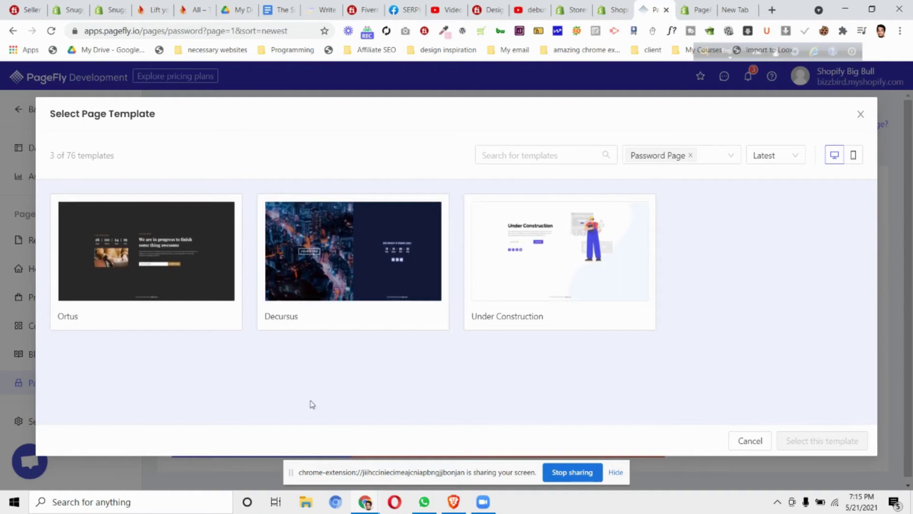
mouse_move(169, 280)
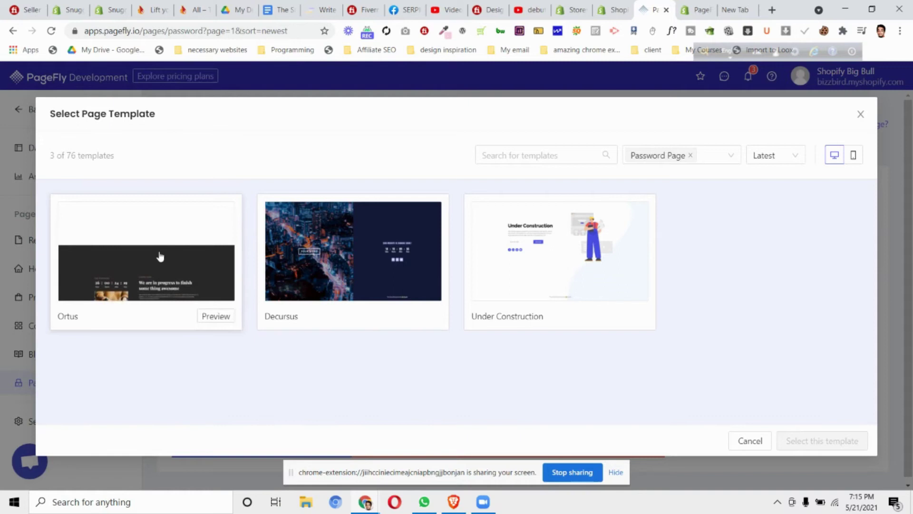
left_click(160, 257)
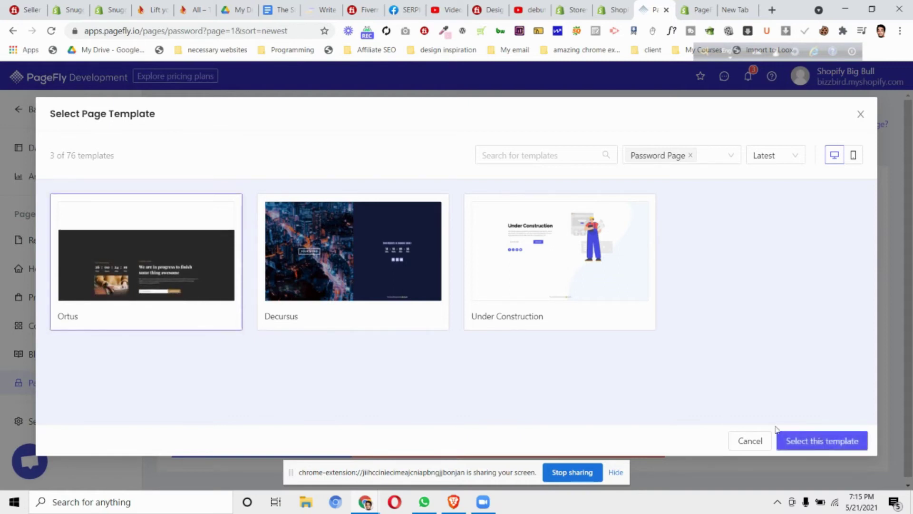
Step: Select the Ortus template to load it as an untitled password page in the editor
left_click(851, 441)
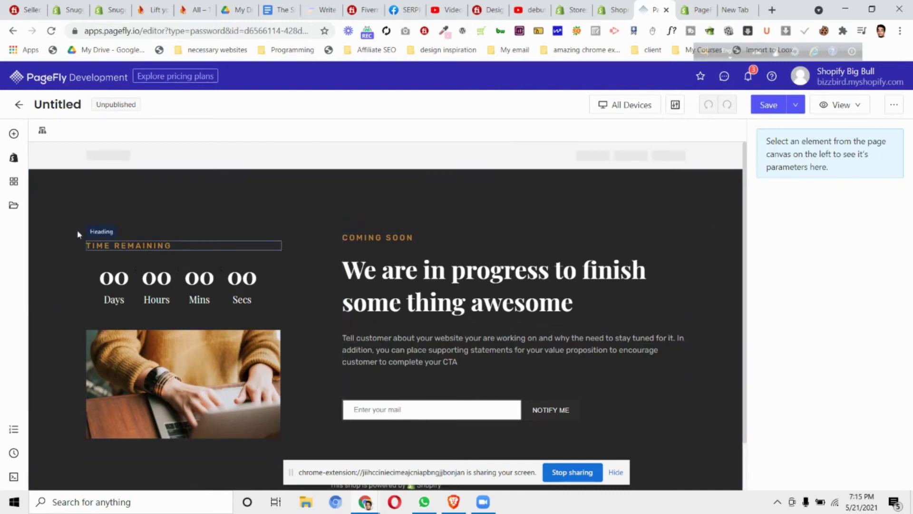
Step: Set the section's Styling Background Color to black, rgb(0, 0, 0)
left_click(50, 174)
scroll(870, 225, "down", 3)
scroll(865, 210, "up", 2)
scroll(863, 213, "down", 6)
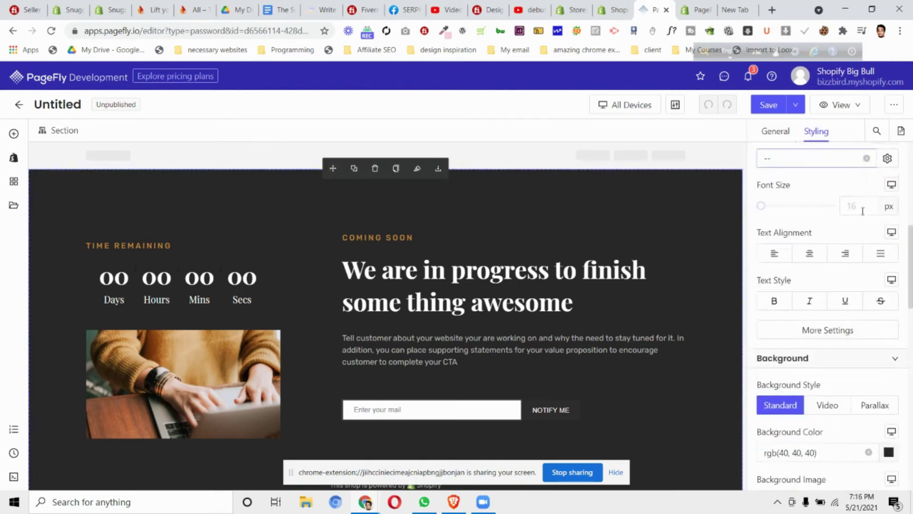
scroll(863, 211, "down", 4)
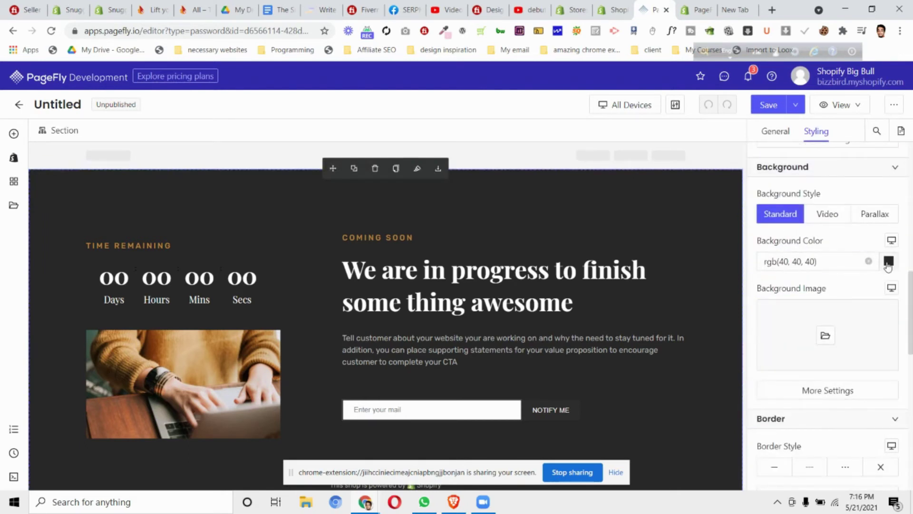
left_click(888, 264)
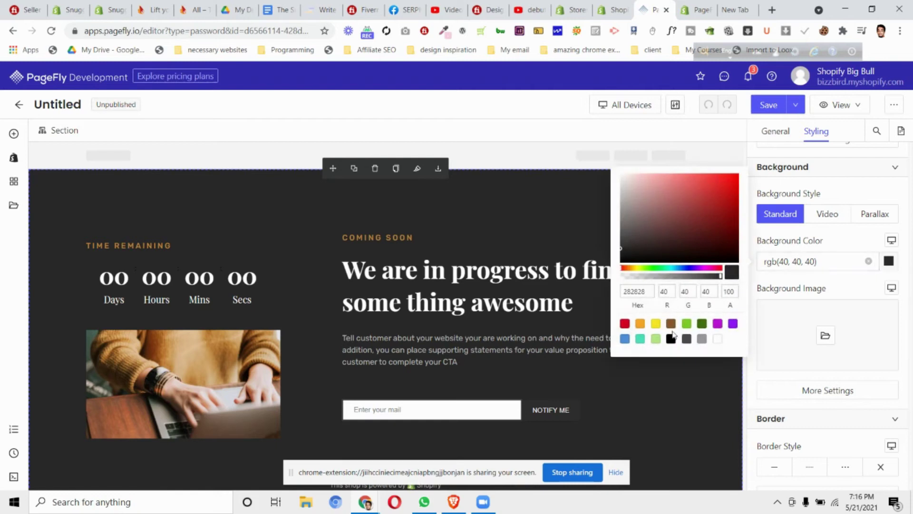
left_click(625, 325)
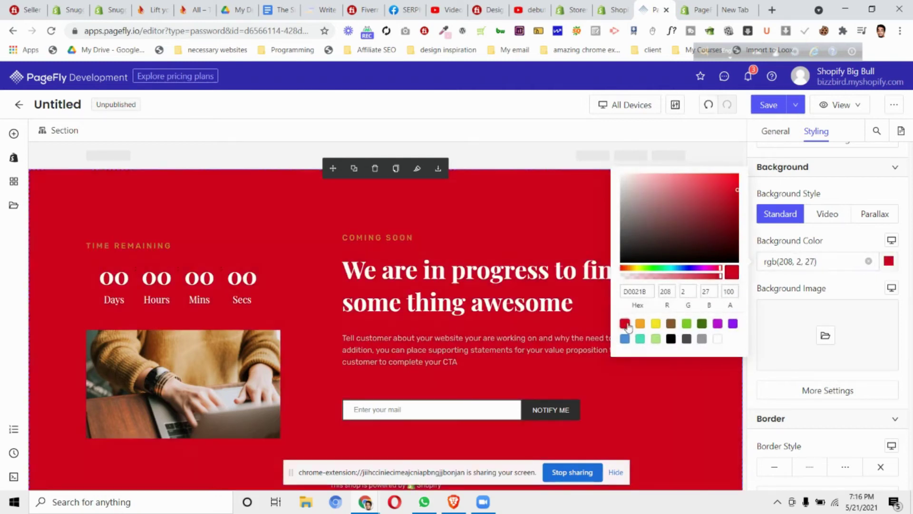
left_click(671, 339)
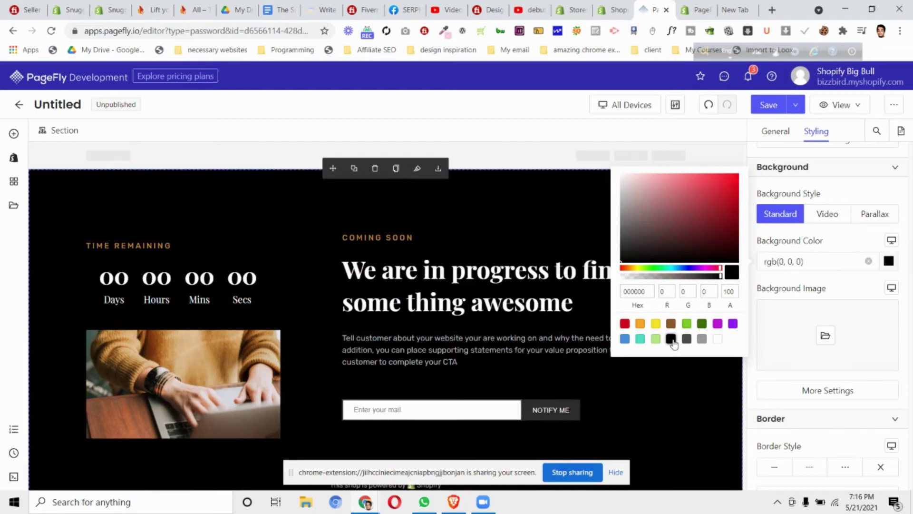
left_click(851, 295)
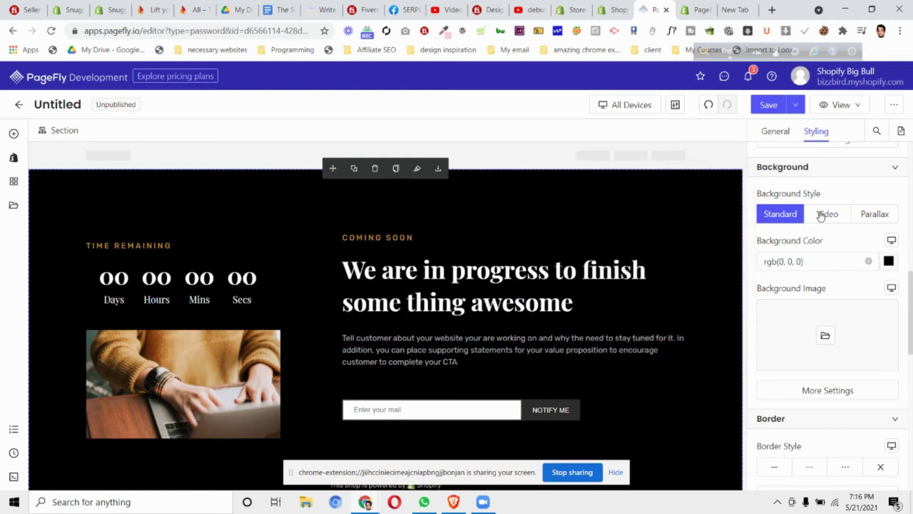
left_click(99, 266)
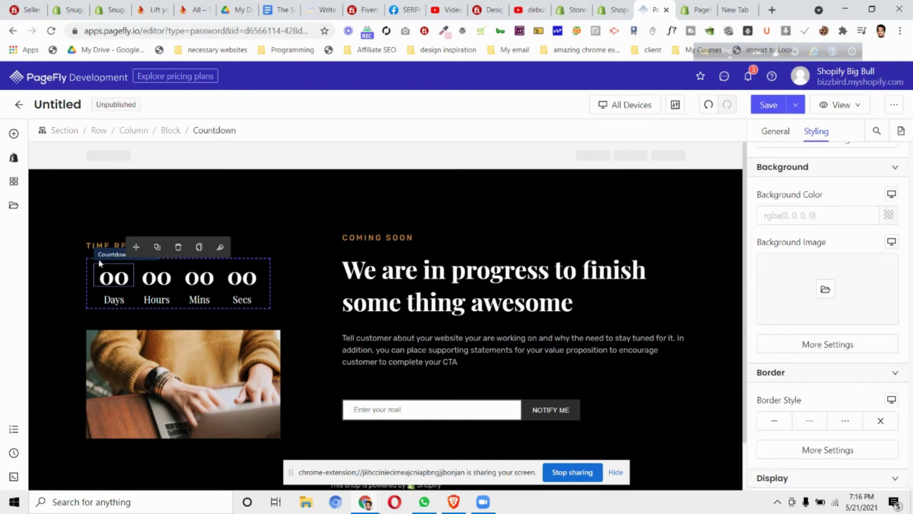
Step: Set the countdown's End Time to May 28, 2021 at 23:00
left_click(775, 131)
scroll(842, 233, "up", 3)
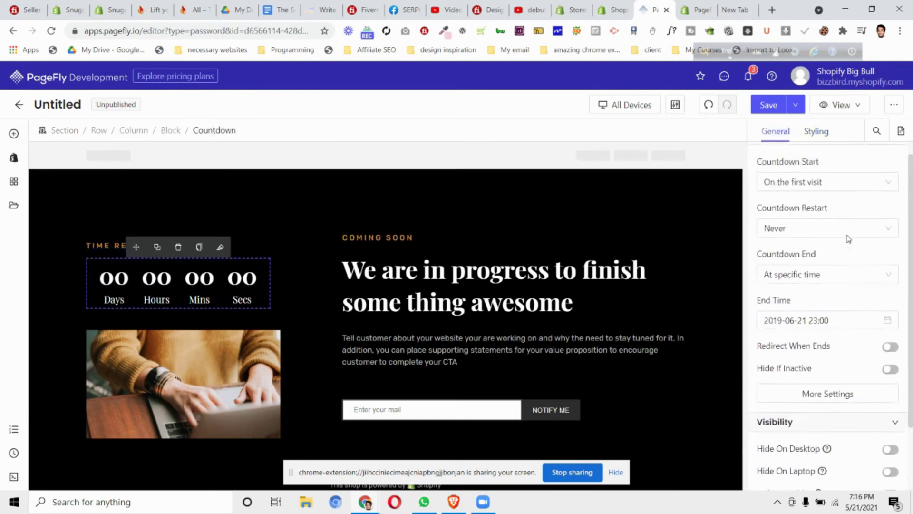
scroll(849, 233, "down", 1)
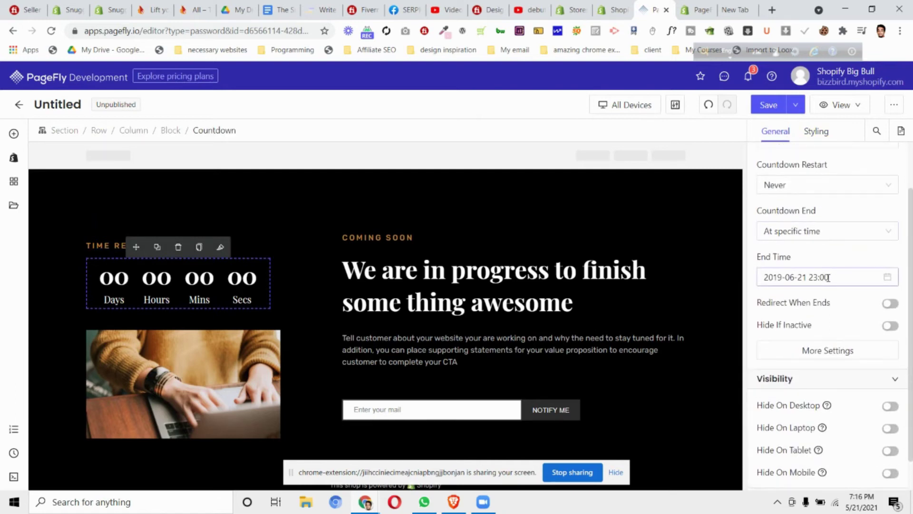
left_click(828, 277)
left_click(819, 301)
left_click(819, 302)
left_click(819, 301)
left_click(819, 303)
left_click(819, 303)
left_click(689, 303)
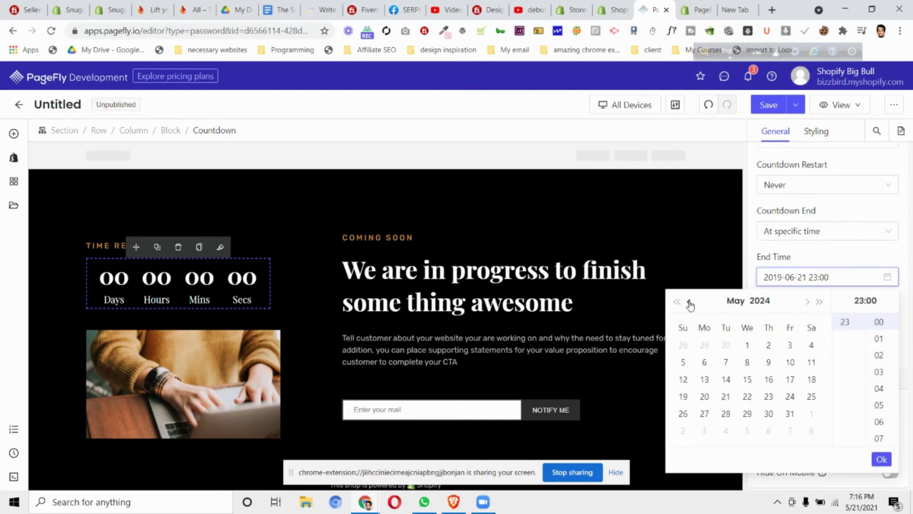
left_click(678, 303)
left_click(677, 303)
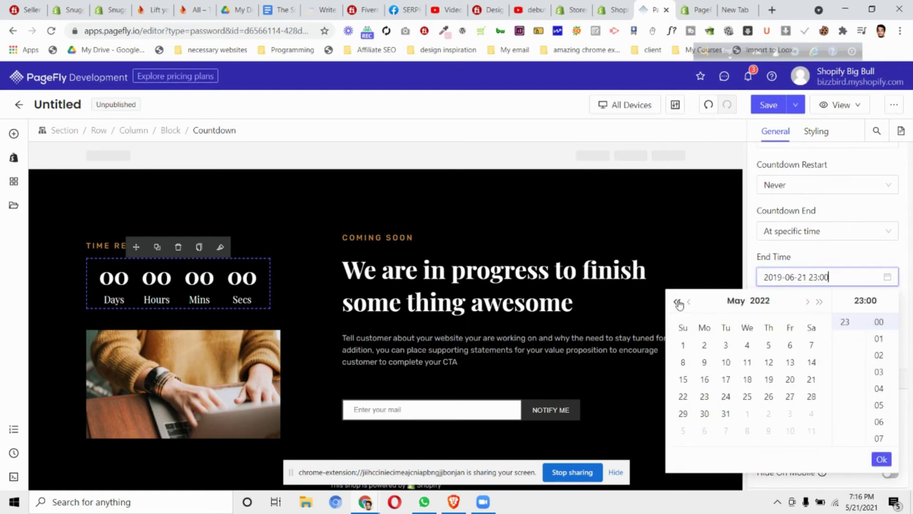
left_click(677, 303)
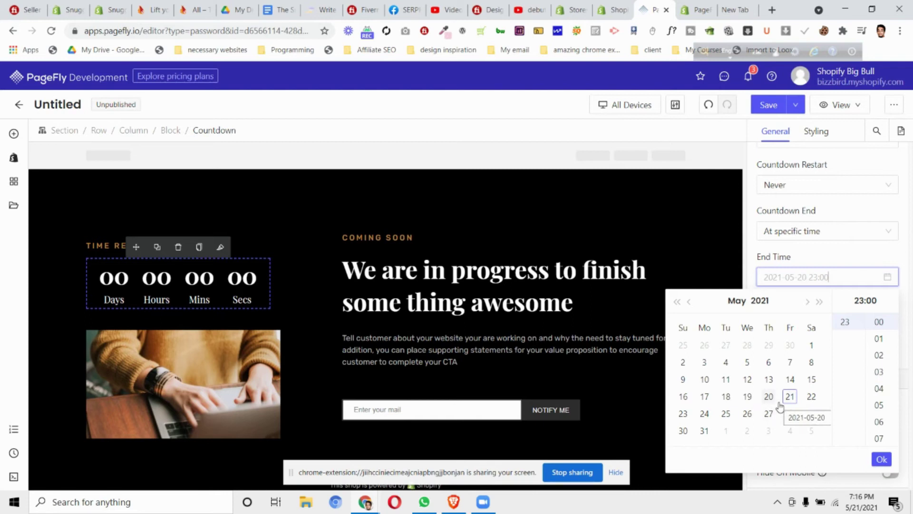
left_click(790, 413)
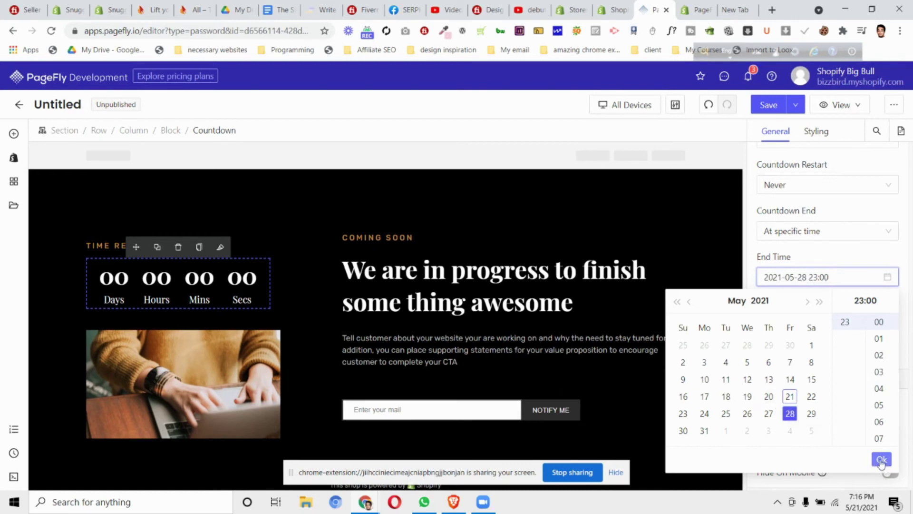
left_click(881, 460)
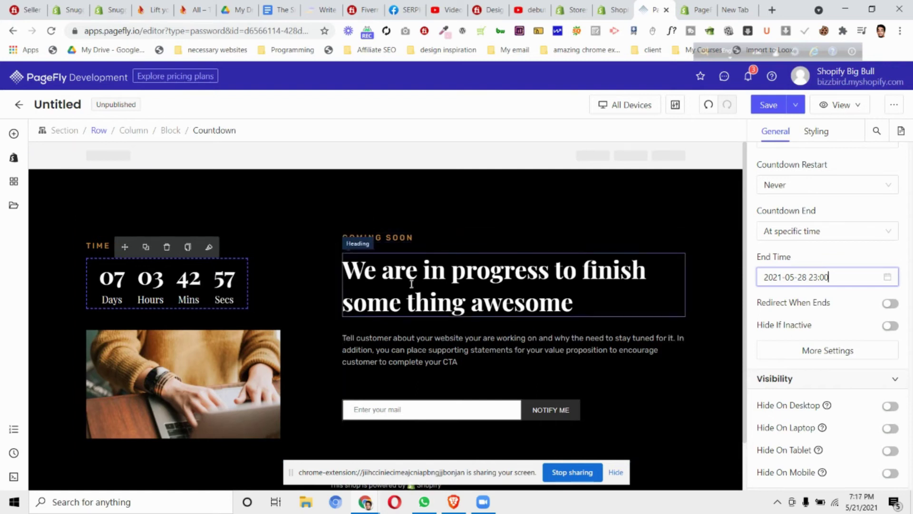
left_click(410, 277)
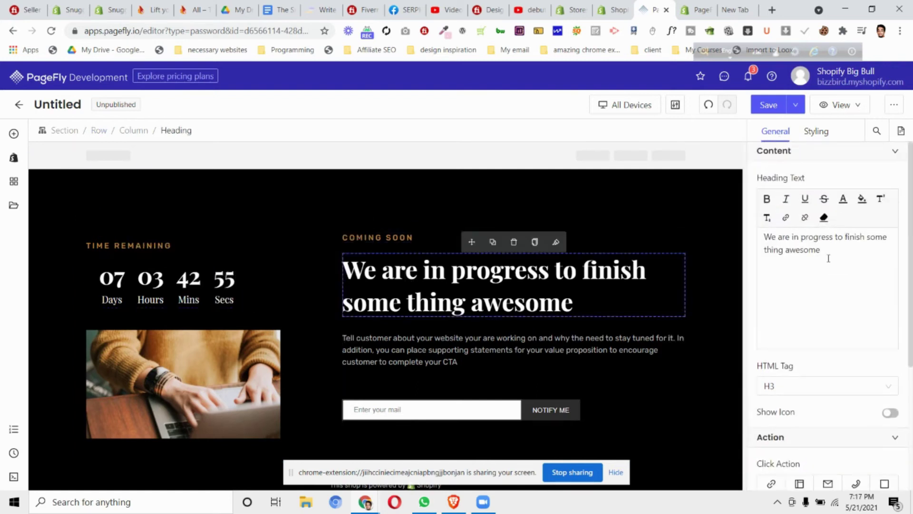
type("kk")
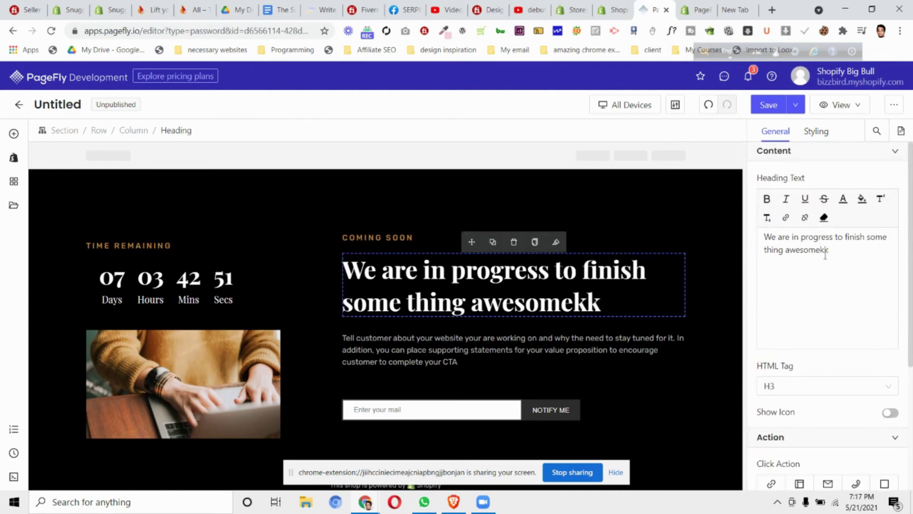
key("BackSpace")
key("BackSpace")
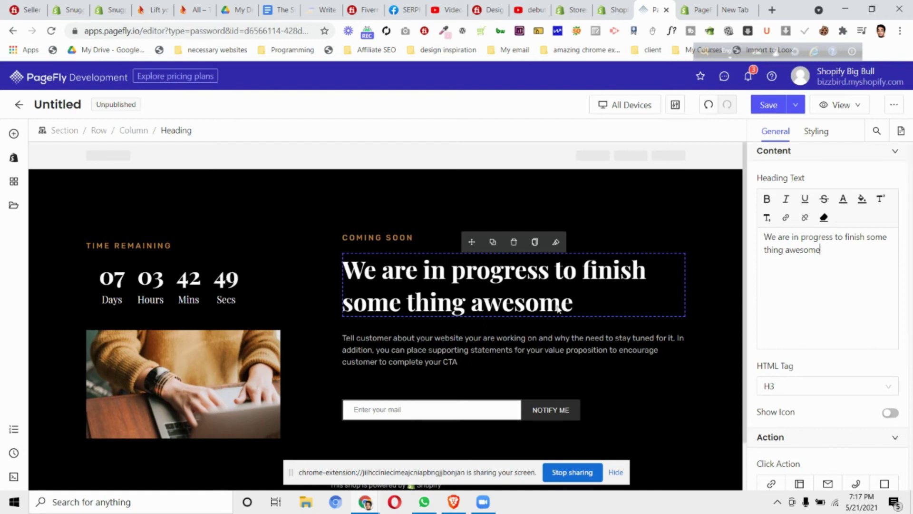
left_click(434, 347)
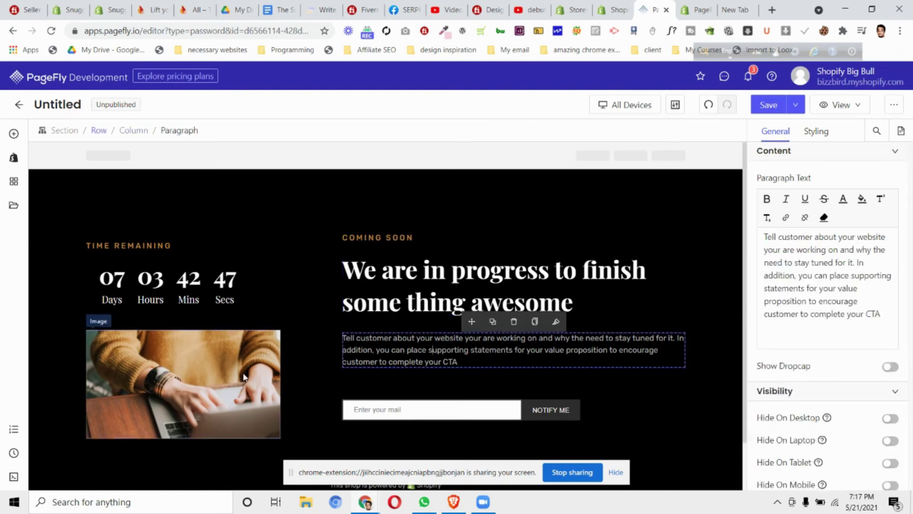
left_click(244, 377)
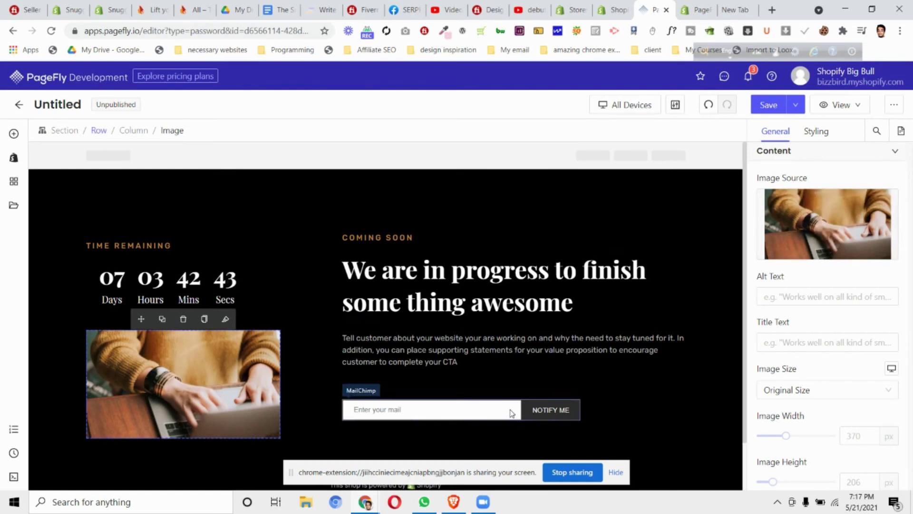
scroll(469, 305, "down", 1)
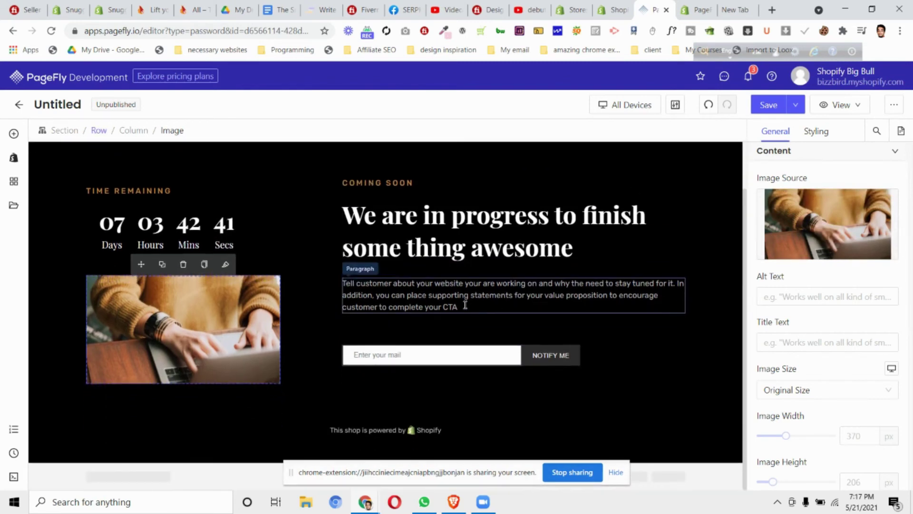
left_click(465, 304)
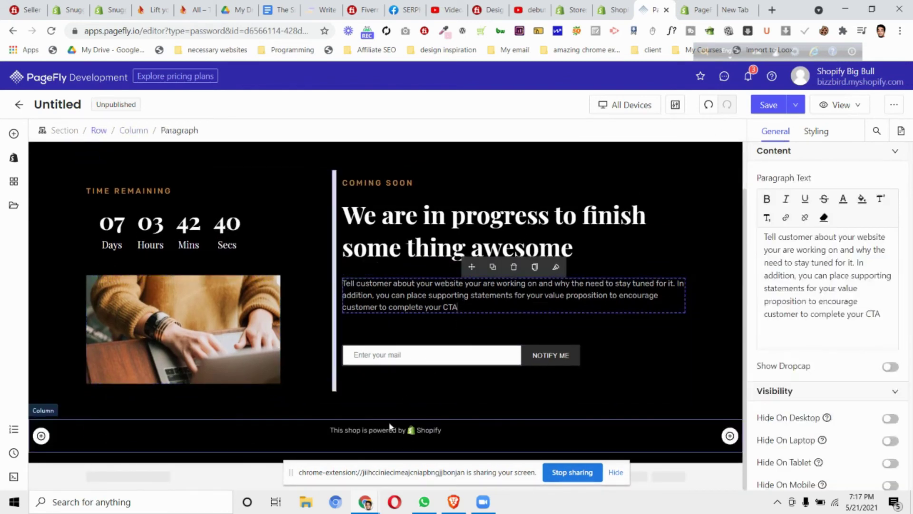
left_click(447, 352)
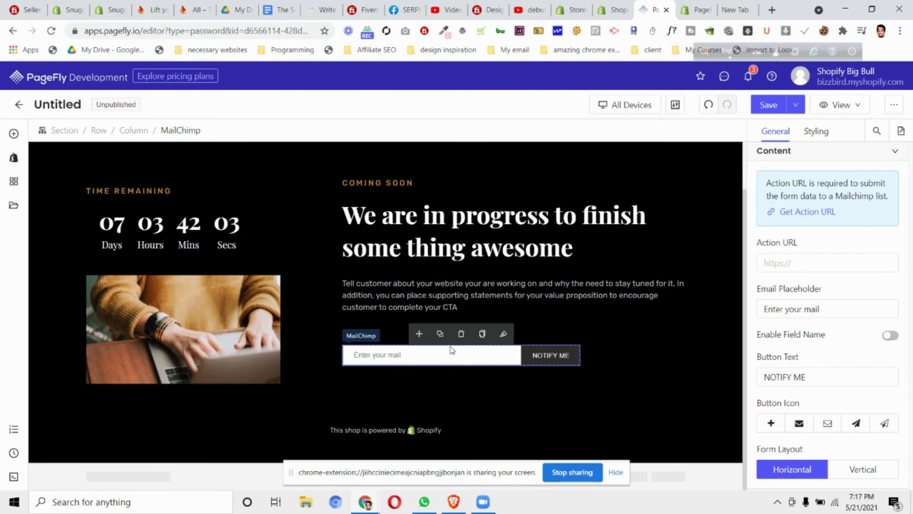
Step: Delete the 'powered by Shopify' footer and save the page titled 'Coming Soon'
left_click(388, 432)
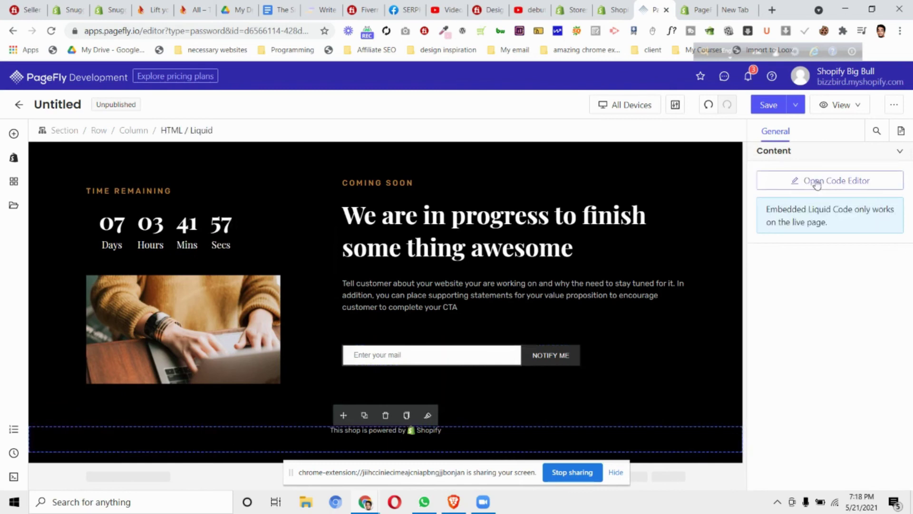
left_click(386, 415)
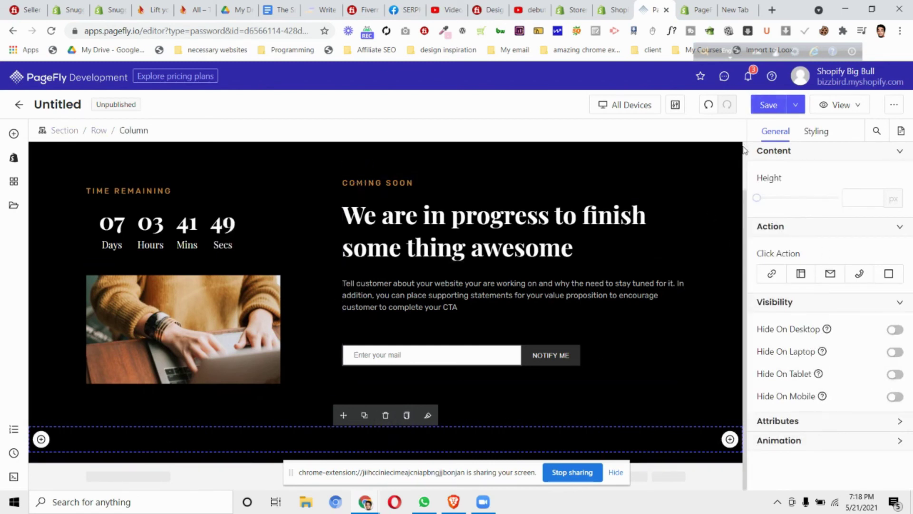
left_click(775, 107)
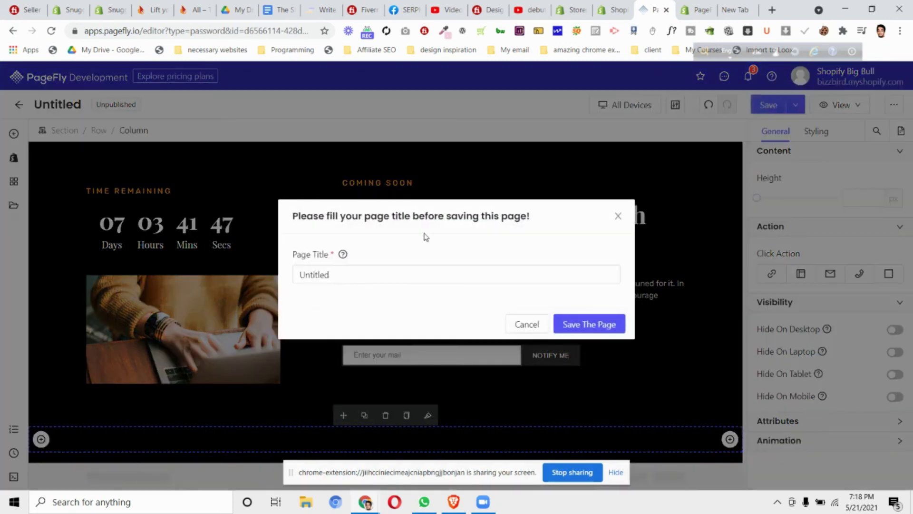
left_click(394, 269)
double_click(409, 273)
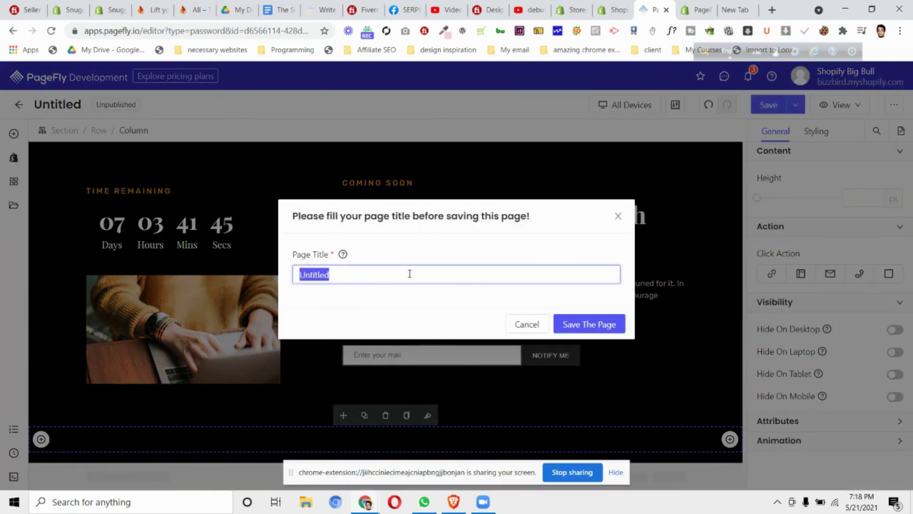
type("Comin")
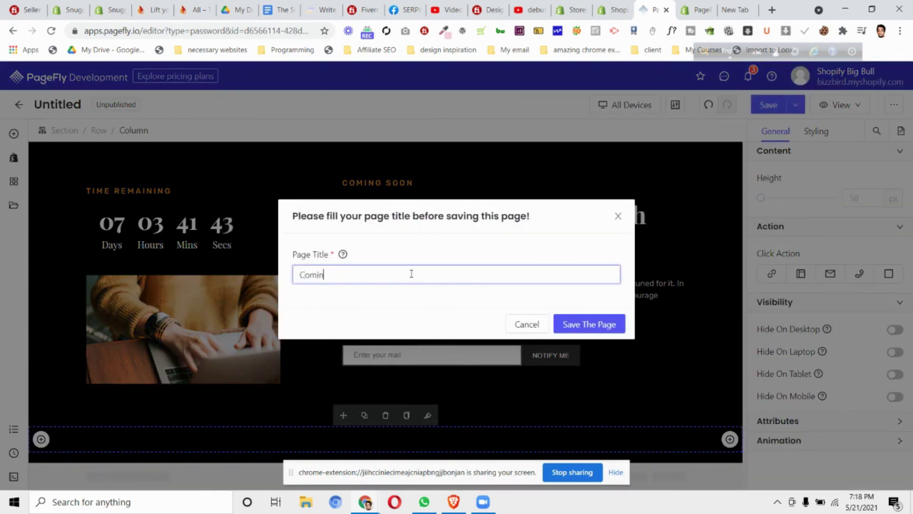
type("g Soon")
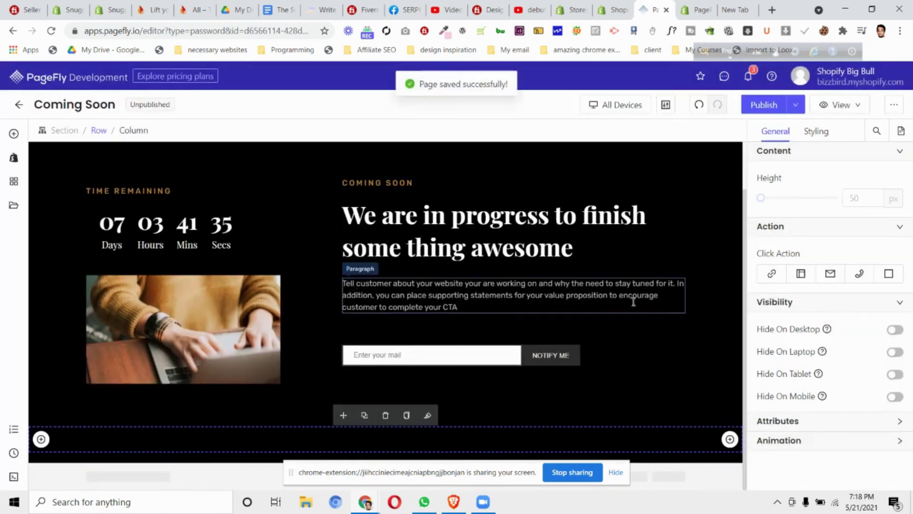
Step: Publish the Coming Soon page and confirm it as the store's password page
left_click(764, 105)
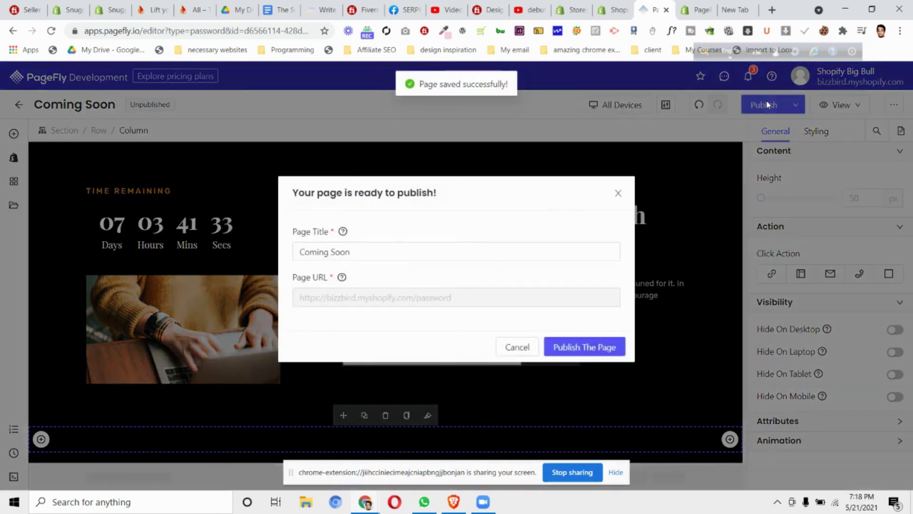
left_click(603, 346)
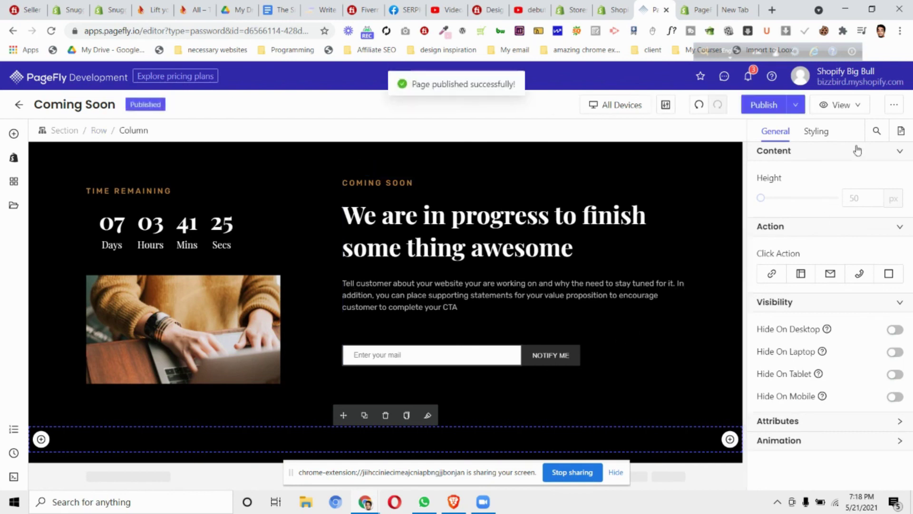
mouse_move(782, 116)
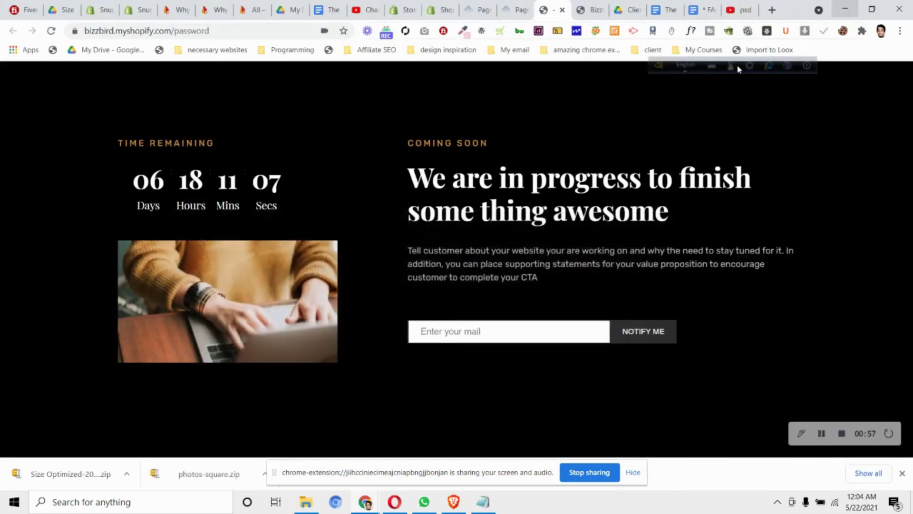
Step: Minimize the incognito window to show the live Coming Soon page, its countdown at 06 days 18 hours
left_click(845, 9)
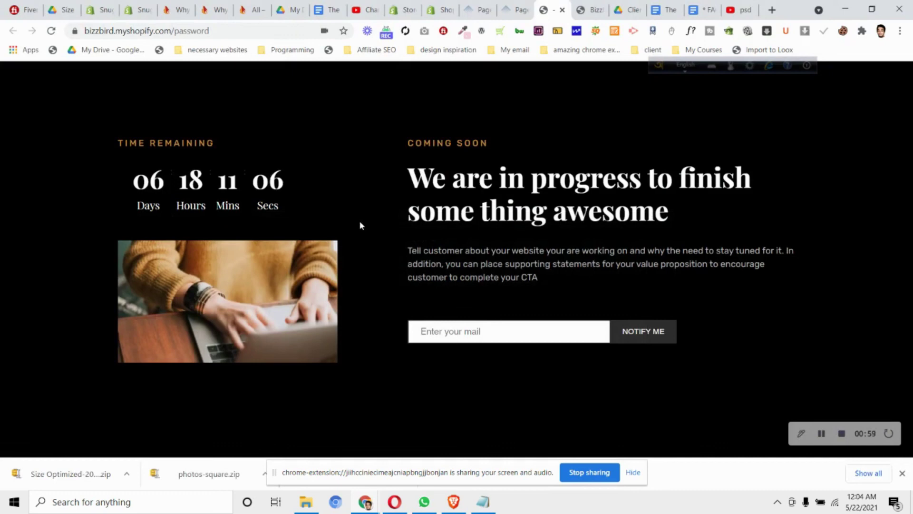